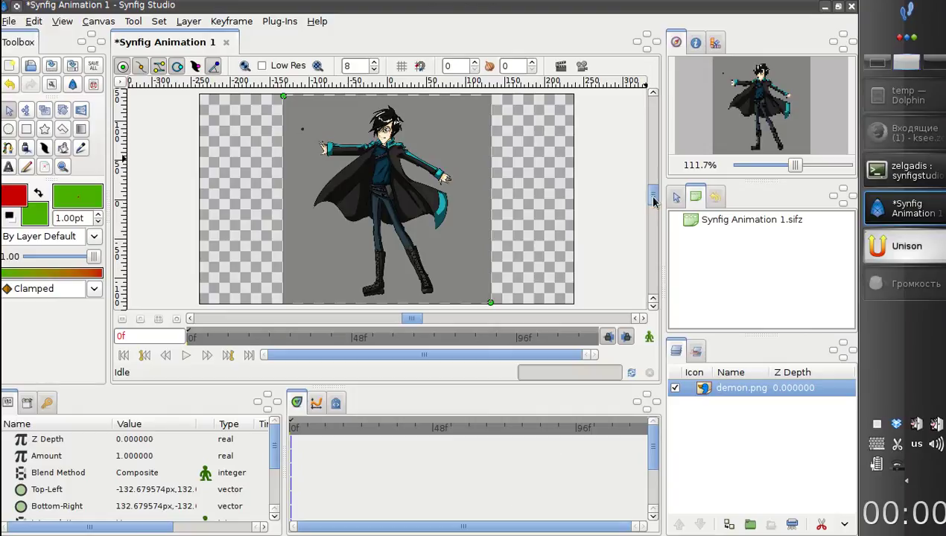
left_click_drag(654, 202, 652, 208)
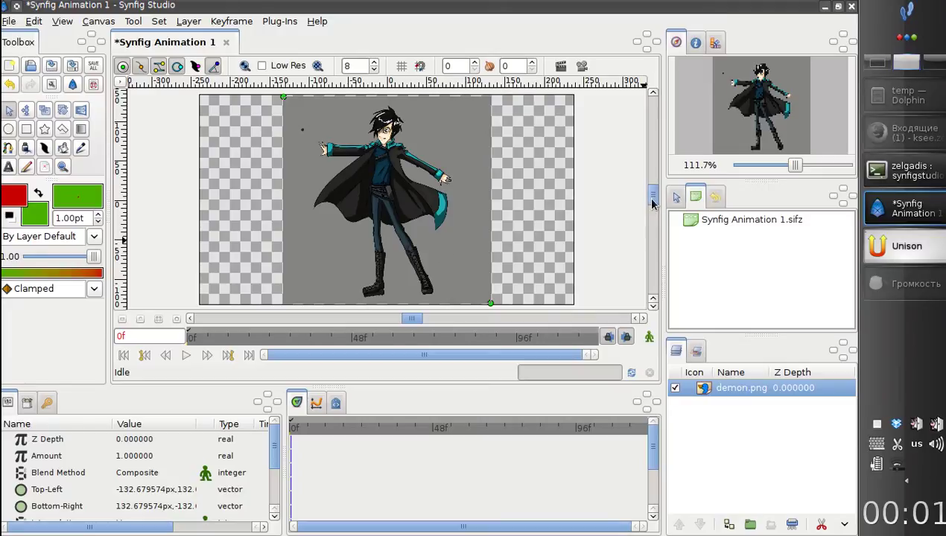
scroll(652, 203, "up", 1)
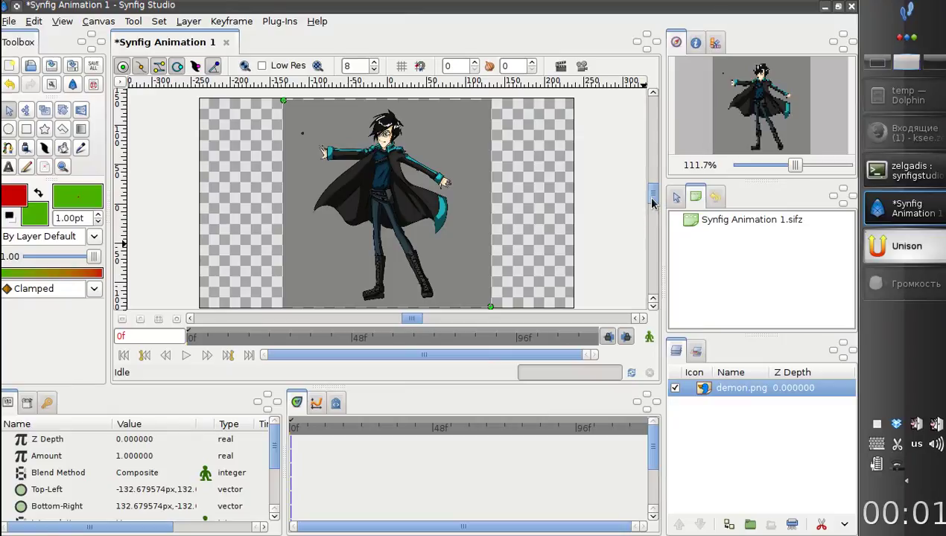
scroll(652, 203, "down", 1)
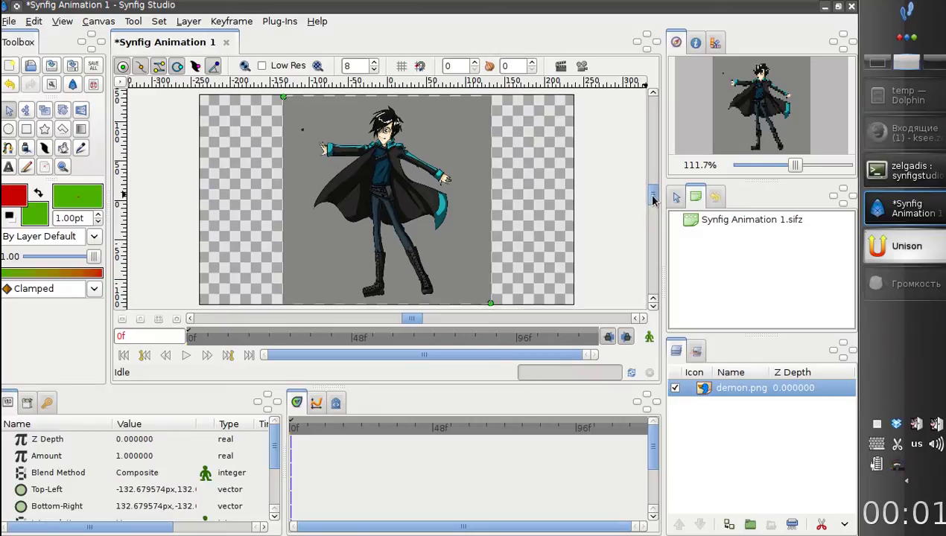
scroll(652, 200, "up", 1)
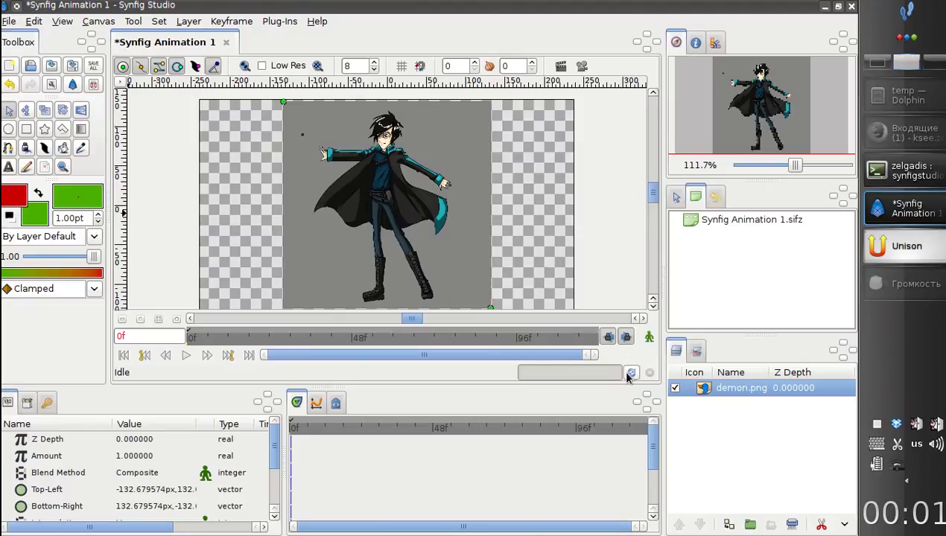
With the Brush tool, paint several freehand strokes on demon.png beside the coat's turquoise hem and around the lower outstretched arm
left_click(44, 168)
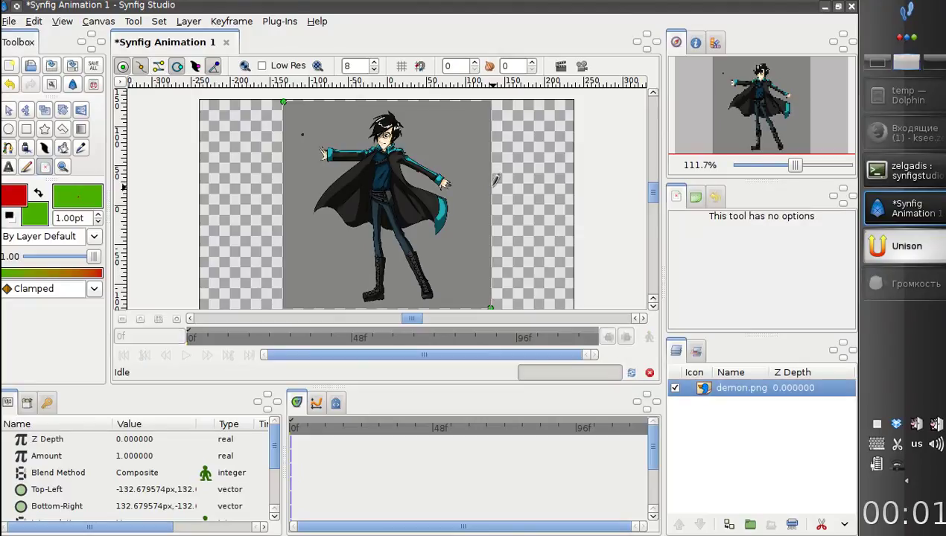
left_click(704, 394)
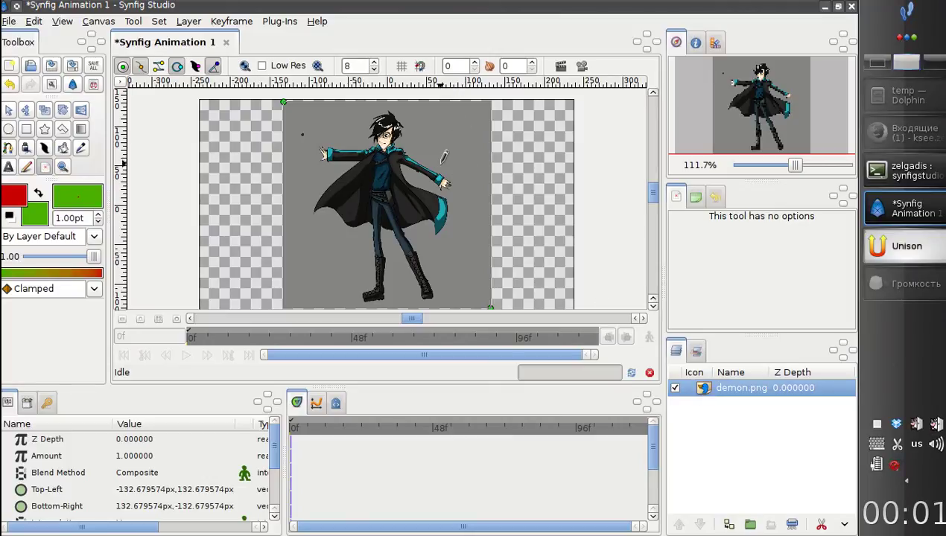
mouse_move(440, 210)
left_mouse_down()
mouse_move(468, 199)
mouse_move(446, 206)
mouse_move(471, 179)
mouse_move(454, 211)
mouse_move(464, 224)
mouse_move(470, 207)
mouse_move(478, 222)
mouse_move(469, 211)
mouse_move(471, 246)
left_mouse_up()
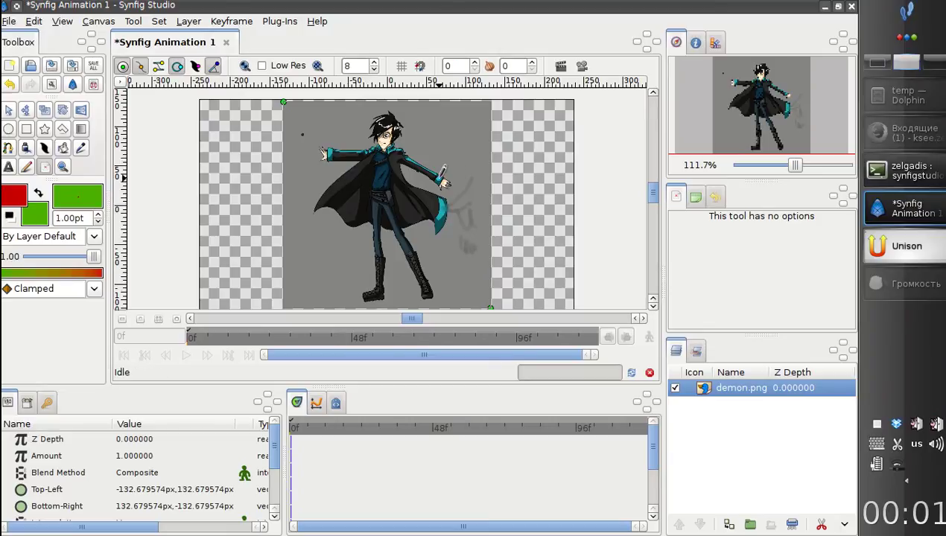
left_click(442, 170)
left_click_drag(432, 173, 446, 142)
Brush over the character's lower hand and paint a long stroke from it out past the image's right edge
left_click_drag(794, 165, 813, 165)
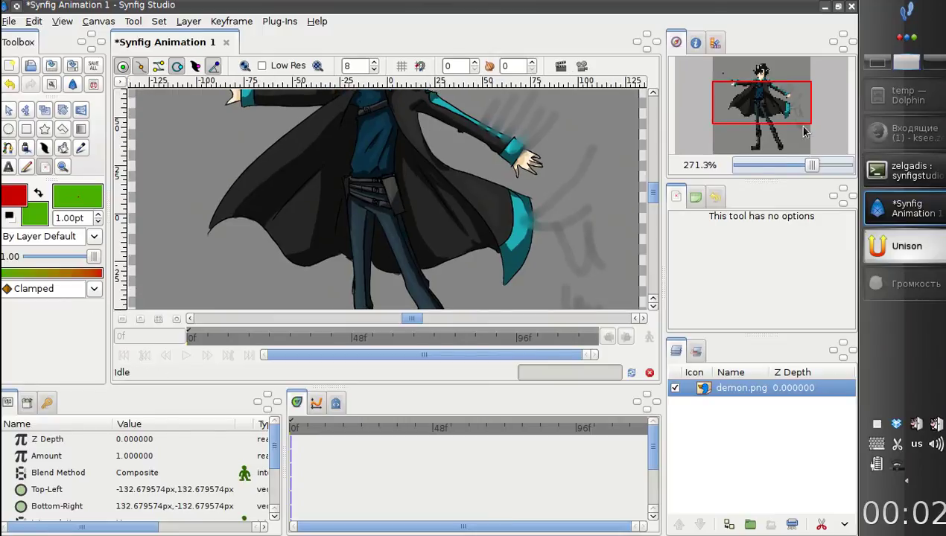
left_click(783, 108)
left_click_drag(782, 109, 777, 100)
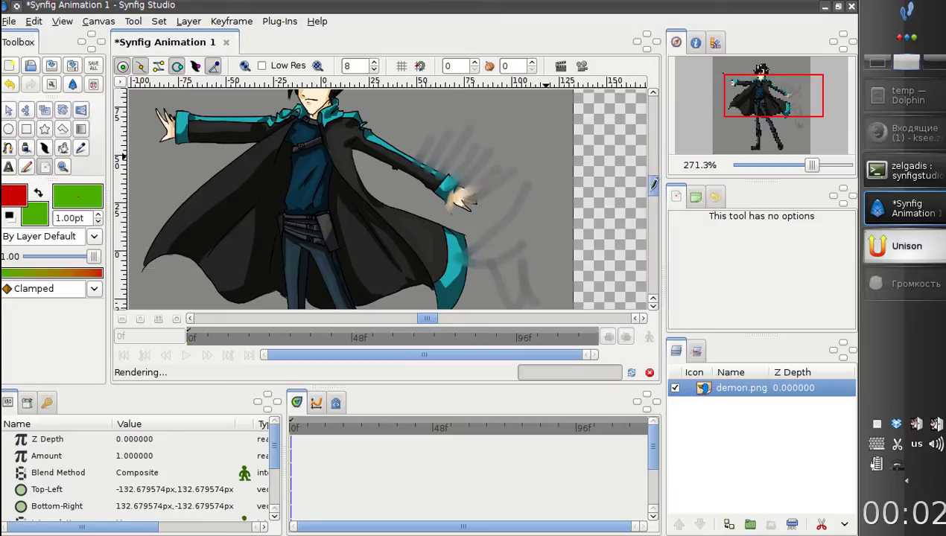
scroll(651, 196, "up", 2)
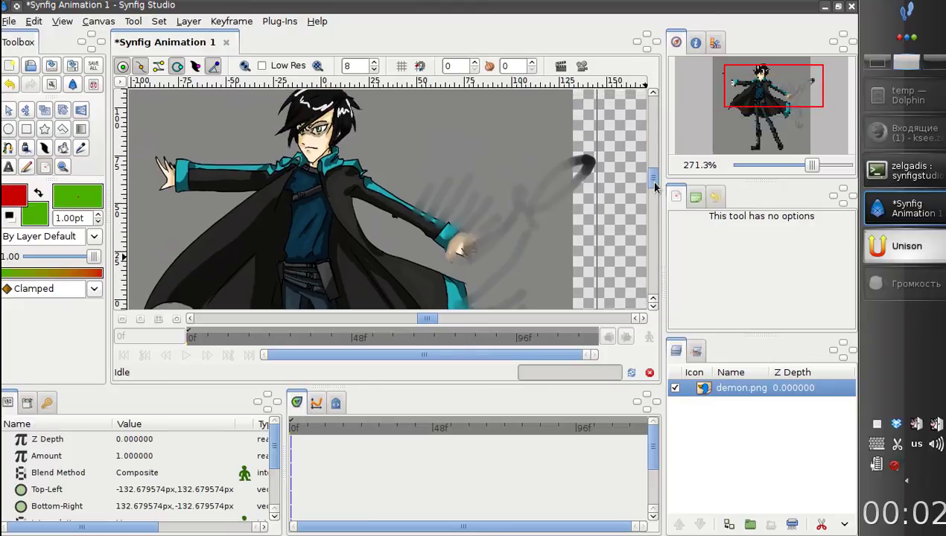
mouse_move(655, 181)
left_mouse_down()
mouse_move(654, 193)
mouse_move(655, 176)
left_mouse_up()
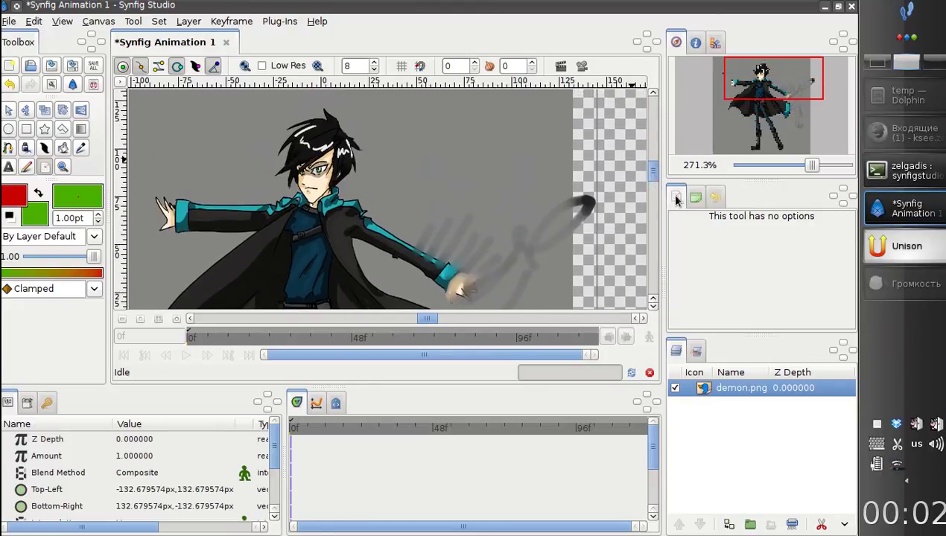
mouse_move(655, 180)
left_mouse_down()
mouse_move(635, 234)
mouse_move(648, 172)
mouse_move(641, 179)
left_mouse_up()
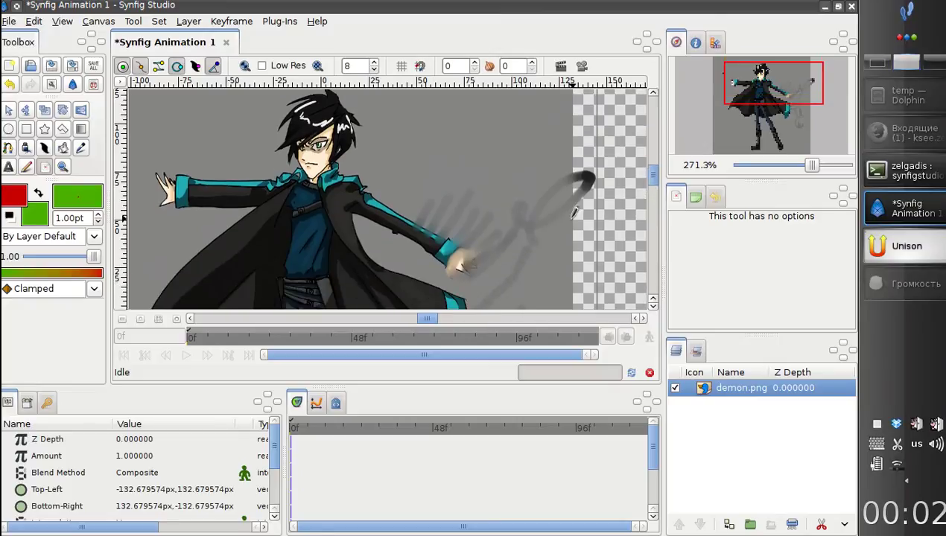
Paint a small loop on the transparent area beyond the image and a short stroke across the image's original right edge
left_click_drag(424, 319, 447, 319)
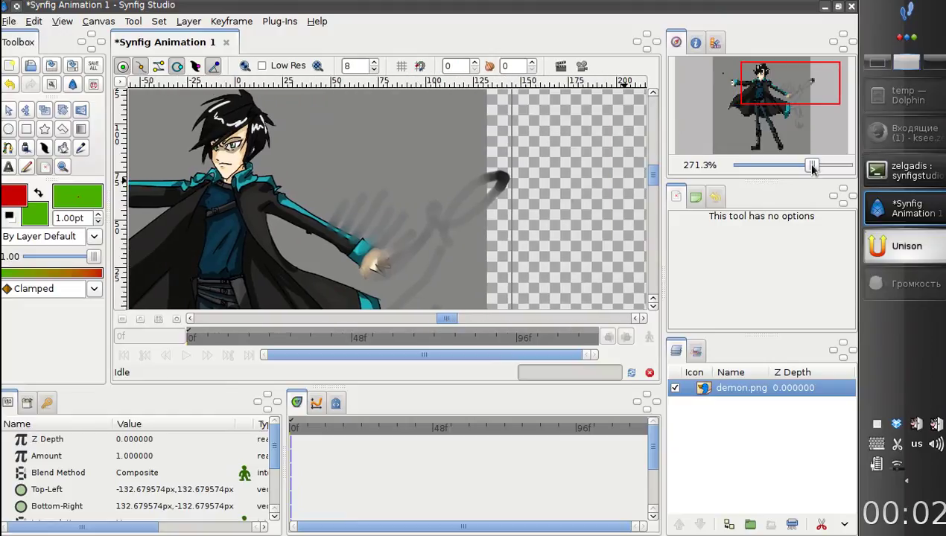
left_click_drag(812, 168, 805, 166)
left_click_drag(804, 104, 775, 88)
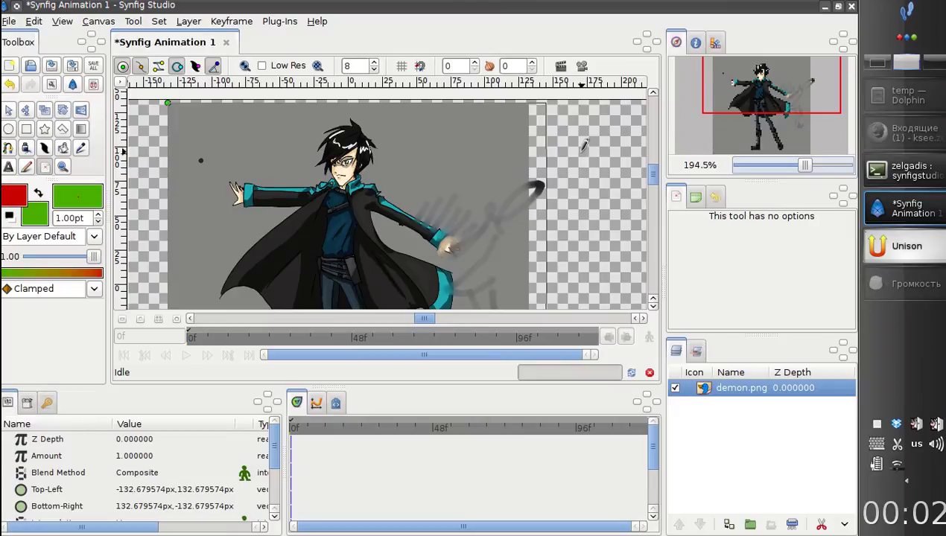
left_click_drag(571, 162, 587, 151)
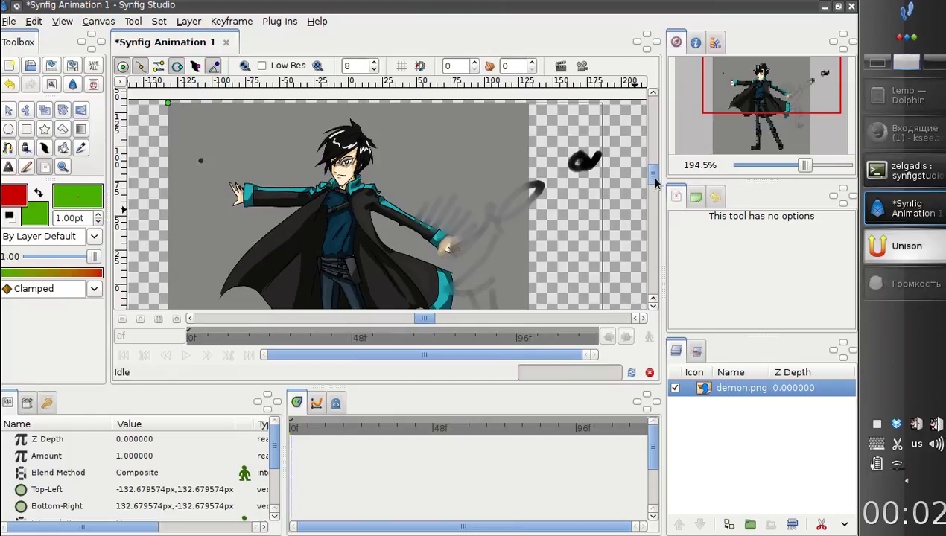
left_click_drag(656, 183, 639, 166)
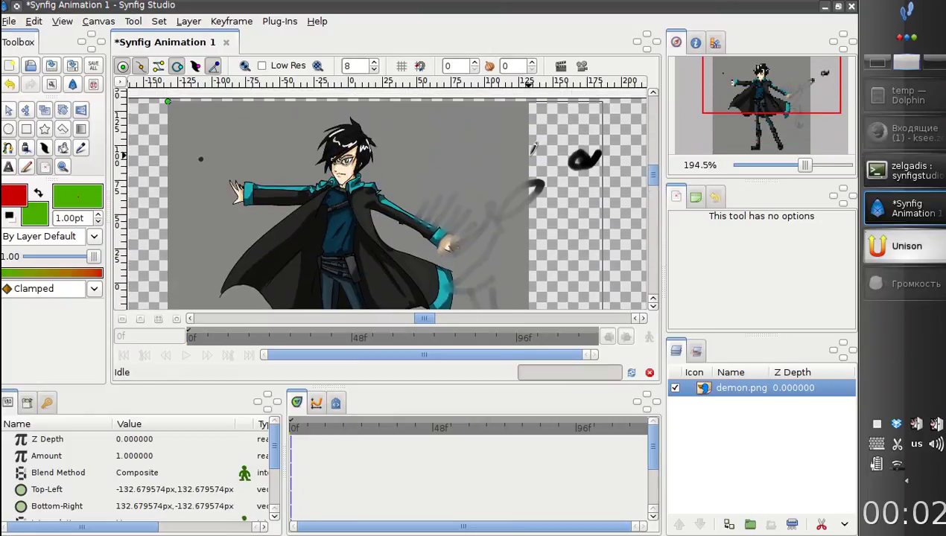
left_click_drag(540, 158, 517, 162)
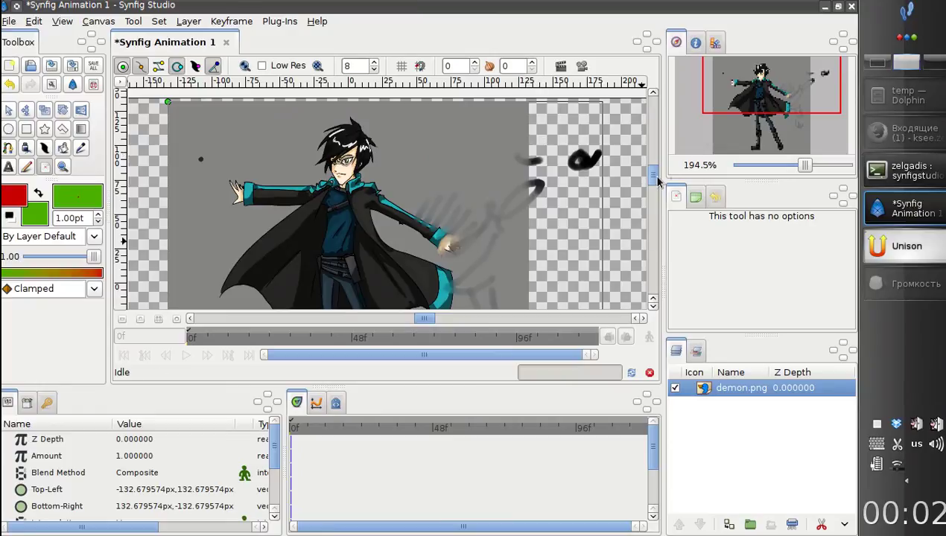
Enlarge and reposition demon.png with its corner handles, top-left at about (-141, 70) px and bottom-right at about (331, -322) px
mouse_move(656, 182)
left_mouse_down()
mouse_move(653, 192)
mouse_move(651, 174)
left_mouse_up()
left_click_drag(803, 167, 813, 165)
left_click_drag(772, 84, 760, 102)
left_click_drag(813, 173, 793, 165)
left_click(8, 110)
left_click_drag(296, 104, 335, 165)
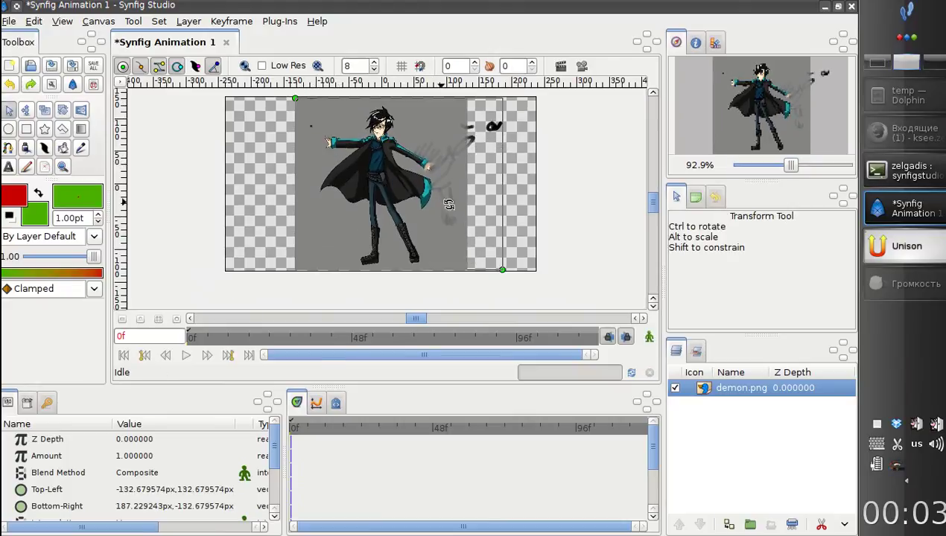
left_click_drag(502, 270, 527, 287)
left_click_drag(652, 209, 645, 186)
left_click_drag(272, 124, 290, 184)
Brush strokes onto the enlarged image around the character's head and one curved stroke crossing its upper edge
left_click_drag(790, 166, 796, 152)
left_click_drag(775, 117, 757, 104)
left_click(44, 168)
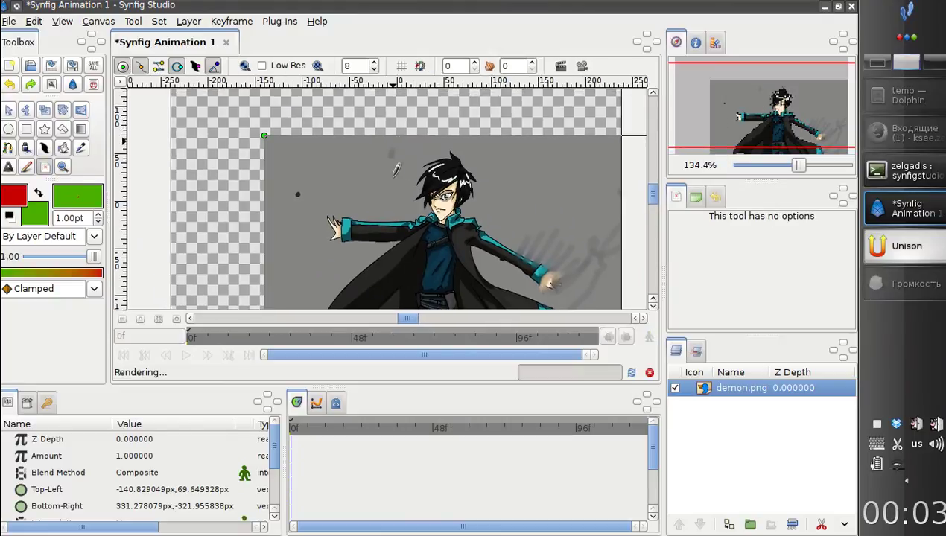
left_click_drag(403, 153, 413, 119)
left_click_drag(391, 192, 404, 195)
left_click_drag(469, 223, 479, 214)
left_click(473, 213)
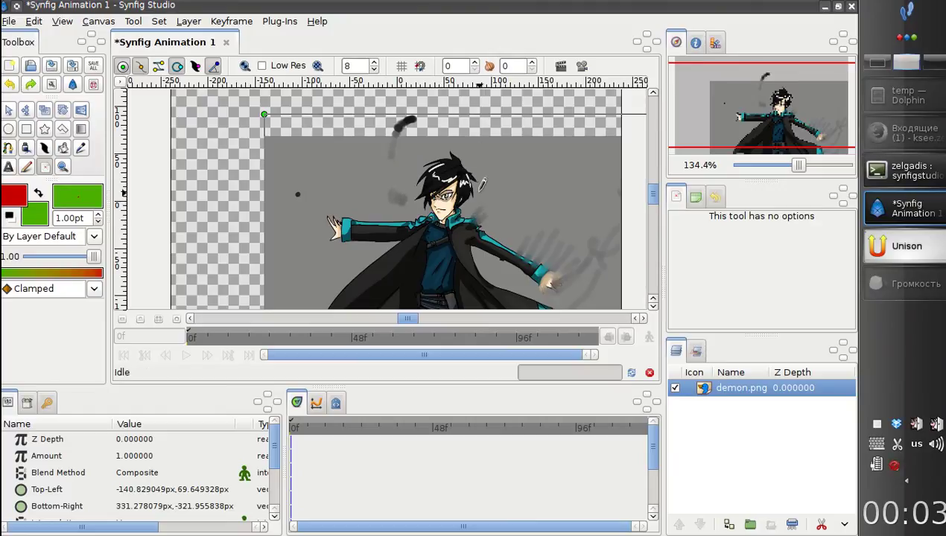
mouse_move(472, 190)
left_mouse_down()
mouse_move(469, 206)
mouse_move(475, 200)
left_mouse_up()
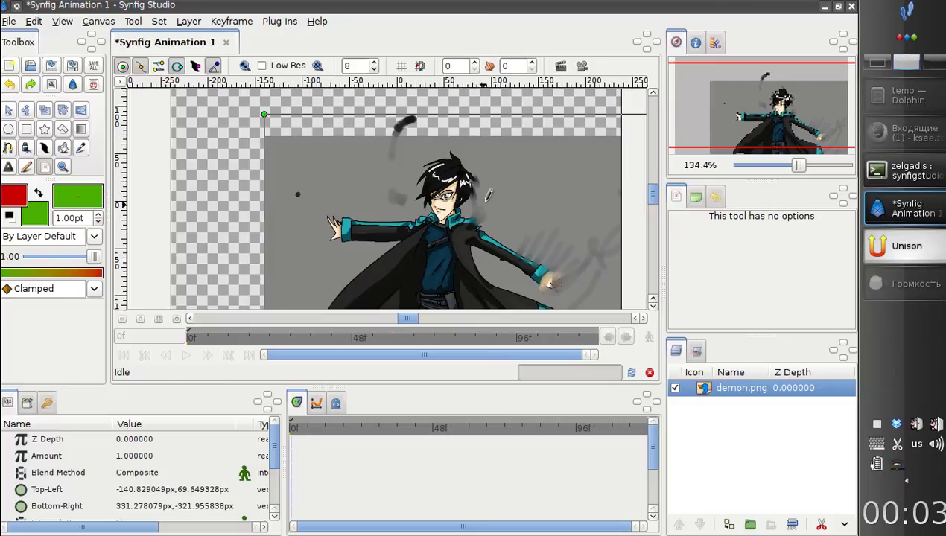
Paint two short dark brush marks on the transparent strip above the character's head
left_click_drag(652, 197, 652, 203)
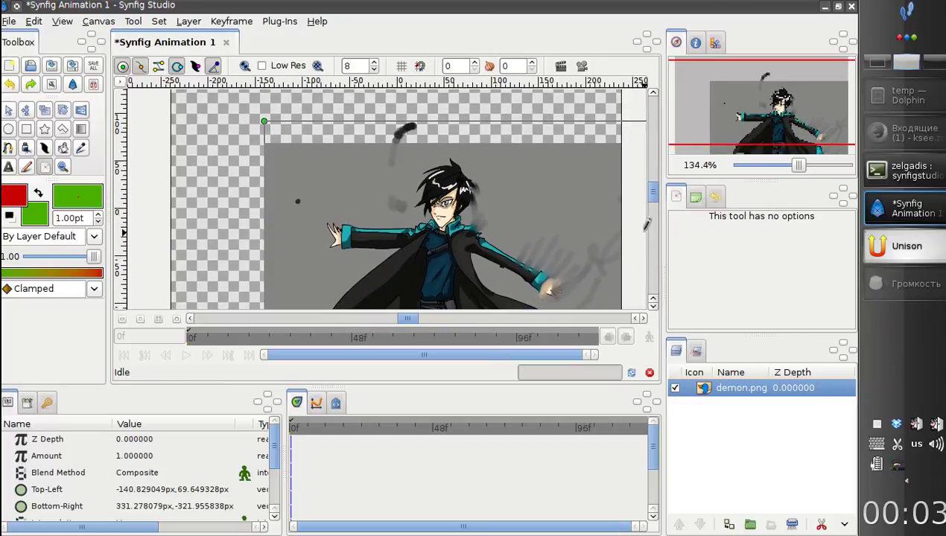
left_click(453, 130)
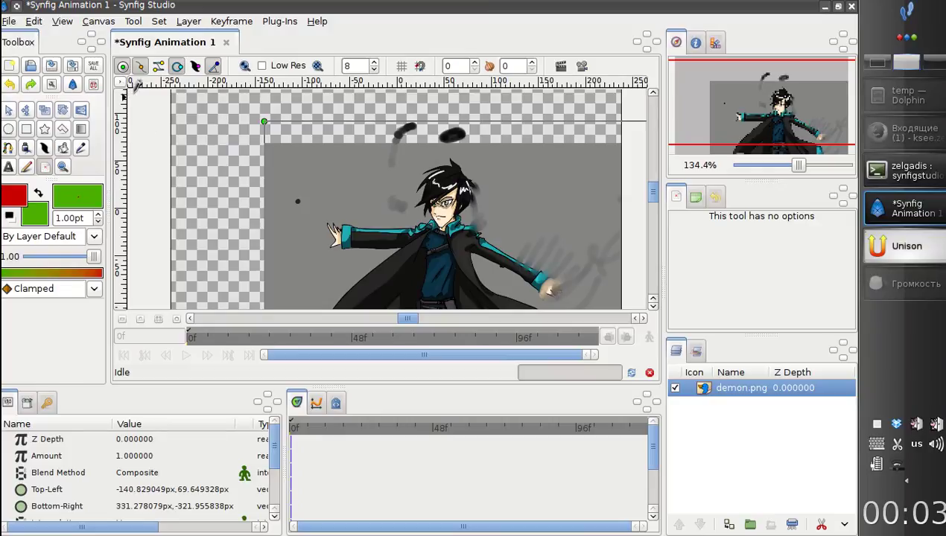
left_click(9, 23)
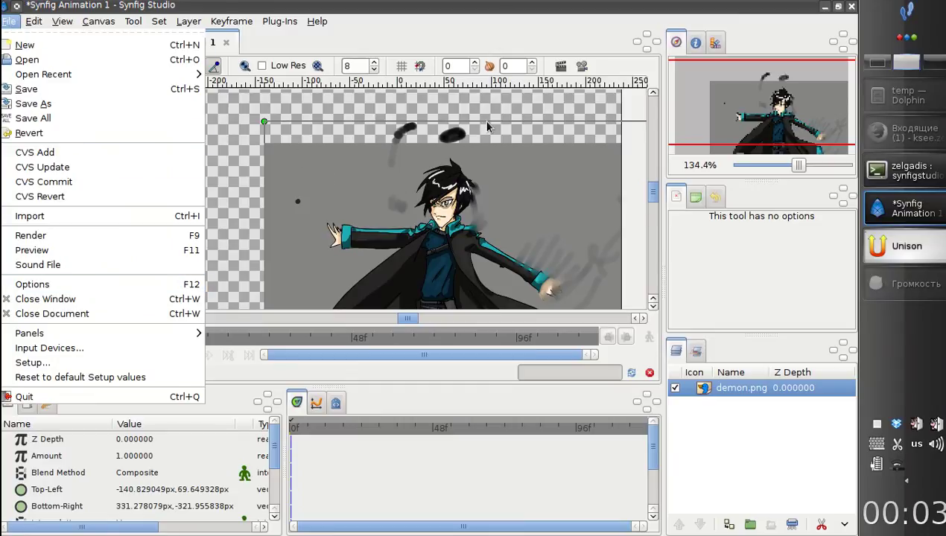
left_click(503, 21)
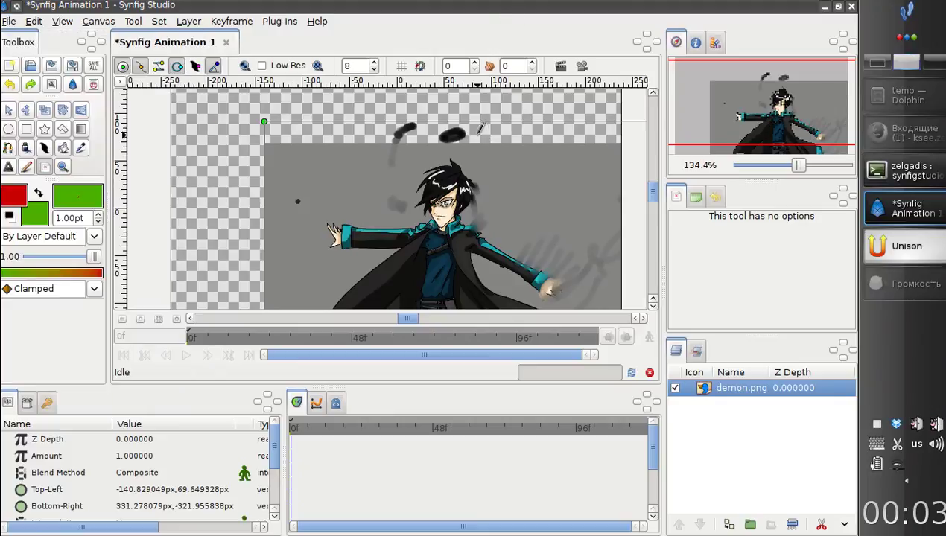
left_click_drag(478, 136, 495, 137)
In the input device settings, set the Wacom ISDv4 90 Pen stylus mode to Screen
left_click(10, 22)
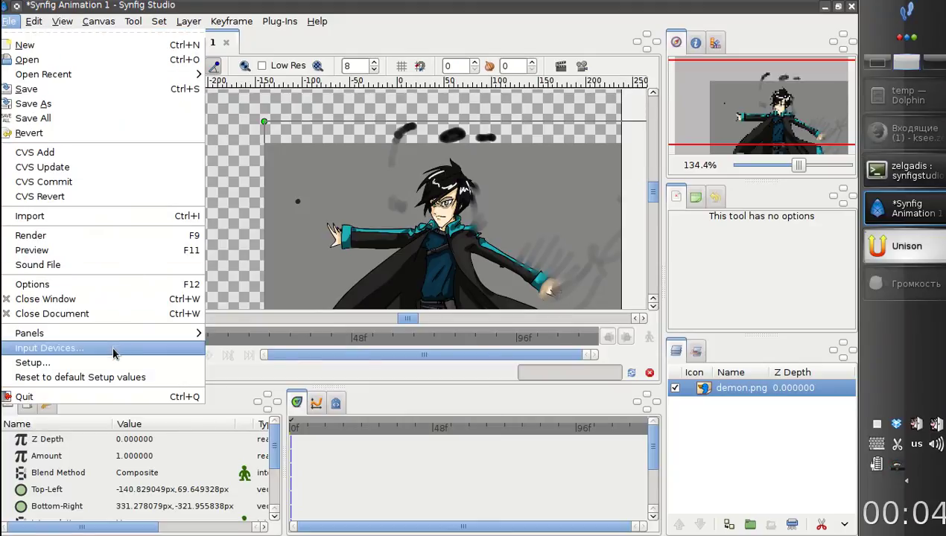
left_click(118, 349)
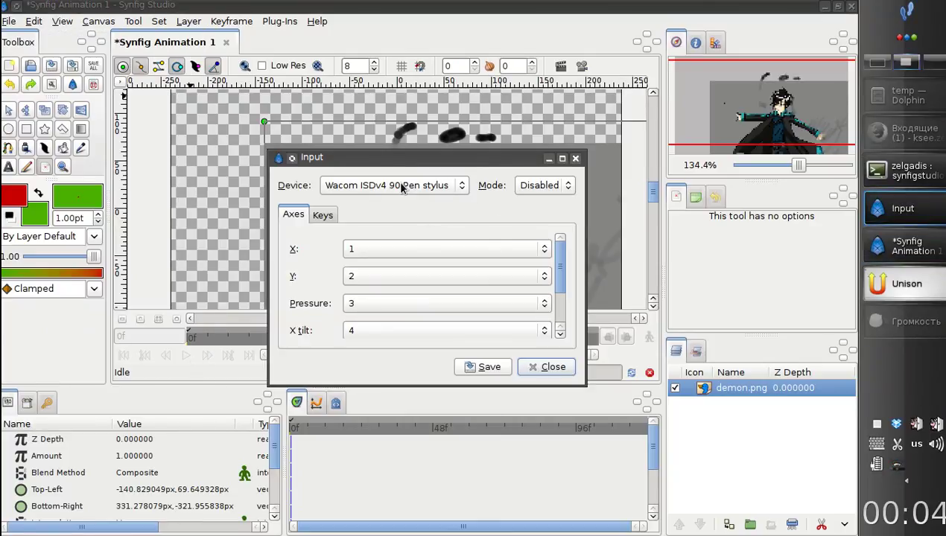
left_click(458, 188)
left_click(496, 186)
left_click(546, 190)
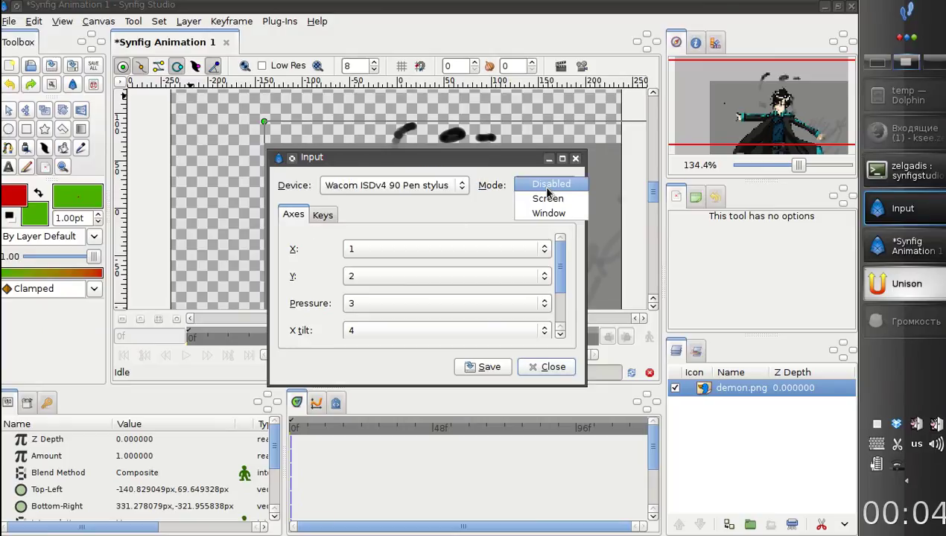
left_click(548, 199)
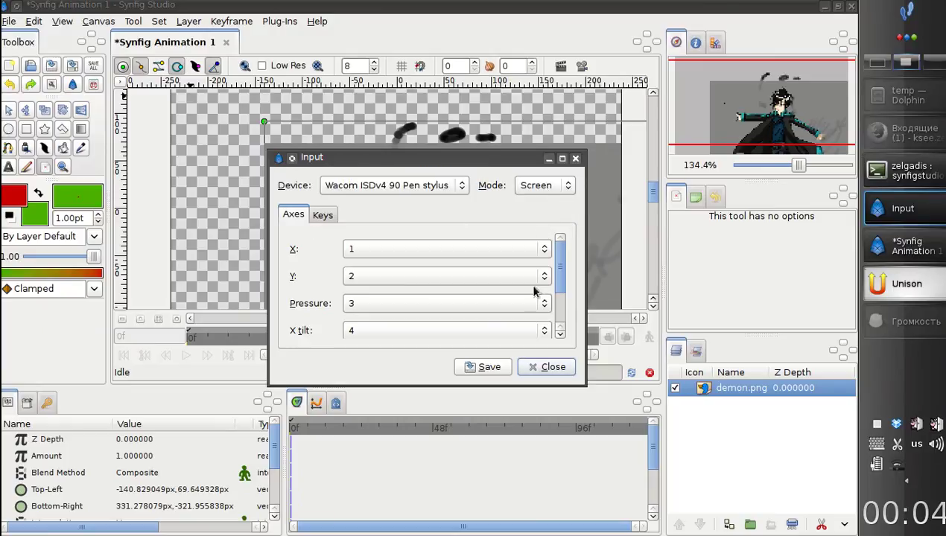
left_click(545, 366)
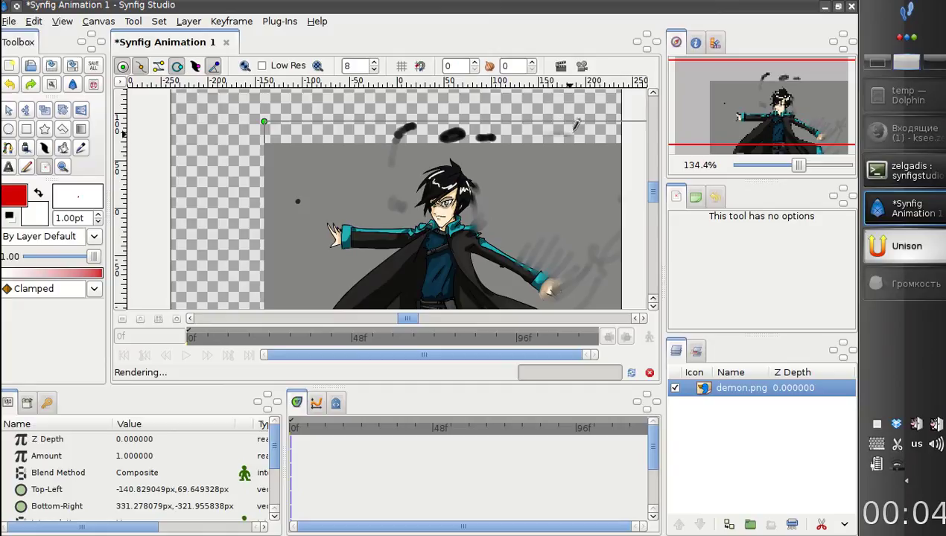
Paint pressure-varied stylus strokes along the strip above the image and around the character's head and lower outstretched hand
left_click_drag(552, 134, 559, 134)
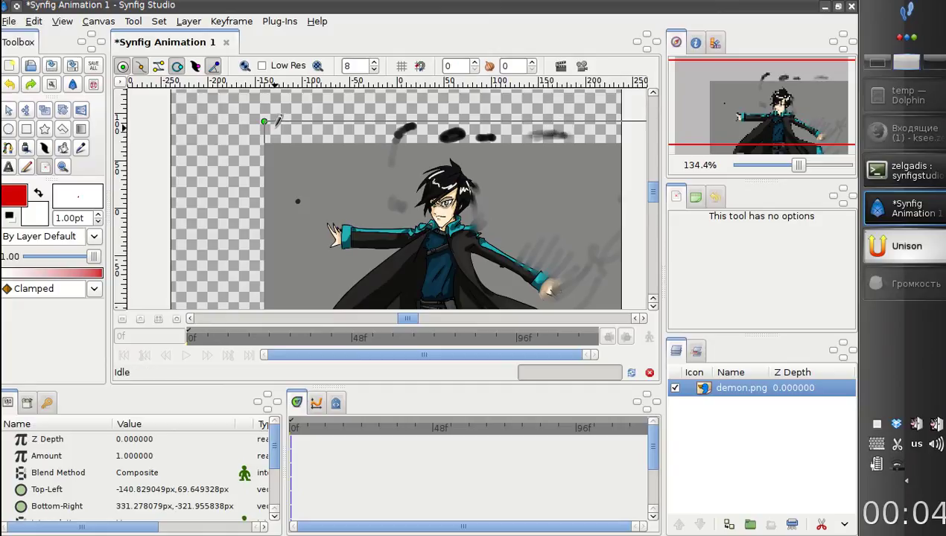
mouse_move(273, 126)
left_mouse_down()
mouse_move(300, 144)
mouse_move(297, 128)
mouse_move(311, 146)
mouse_move(331, 132)
mouse_move(341, 143)
mouse_move(354, 136)
mouse_move(347, 130)
mouse_move(368, 150)
left_mouse_up()
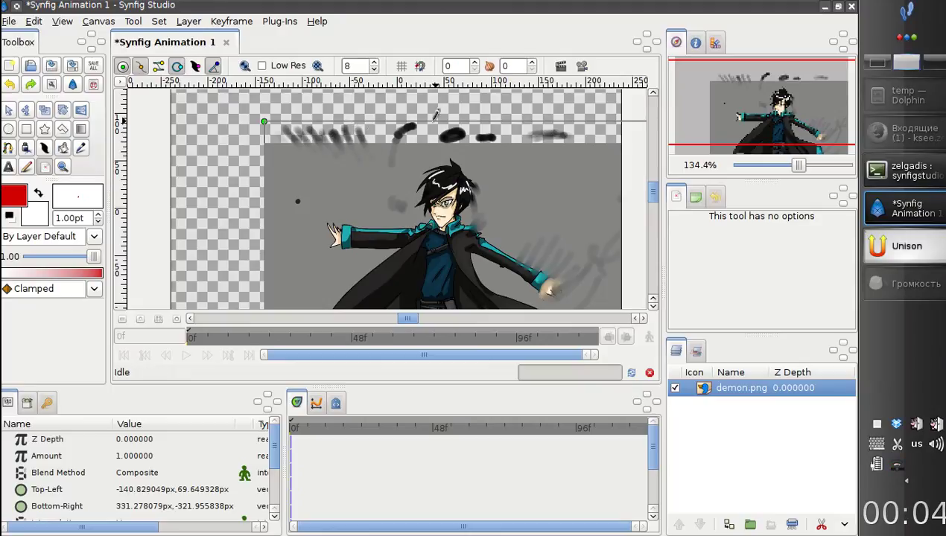
left_click(372, 135)
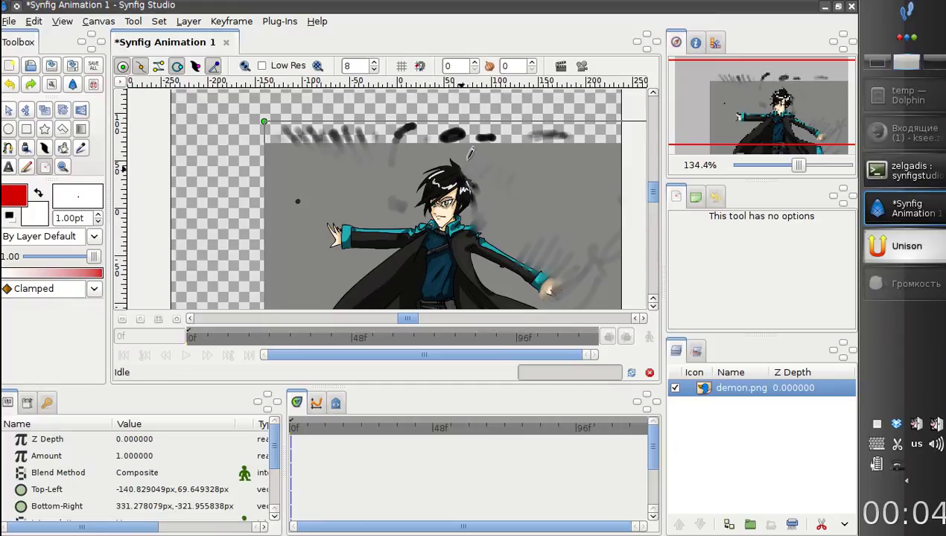
scroll(648, 202, "down", 2)
mouse_move(534, 223)
left_mouse_down()
mouse_move(556, 208)
mouse_move(549, 162)
left_mouse_up()
left_click_drag(514, 197, 518, 160)
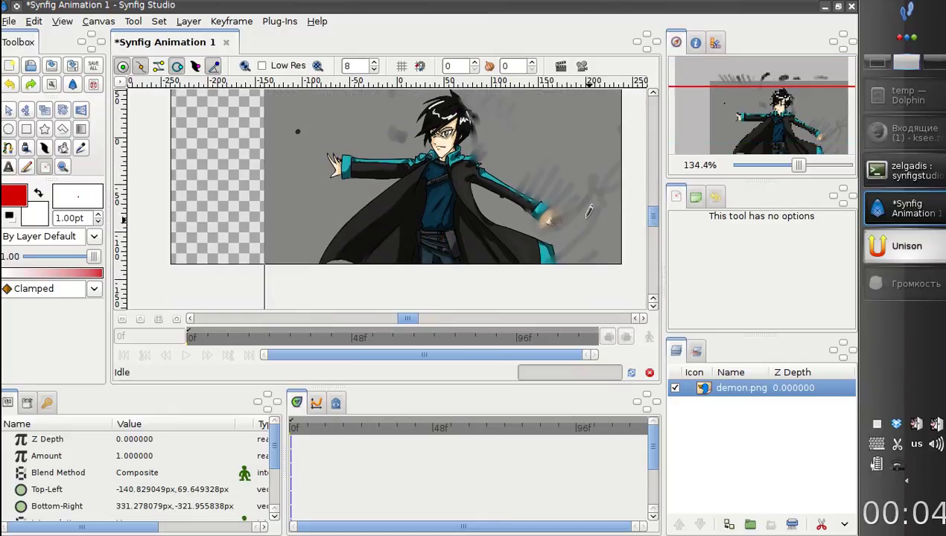
mouse_move(651, 219)
left_mouse_down()
mouse_move(654, 238)
mouse_move(649, 204)
left_mouse_up()
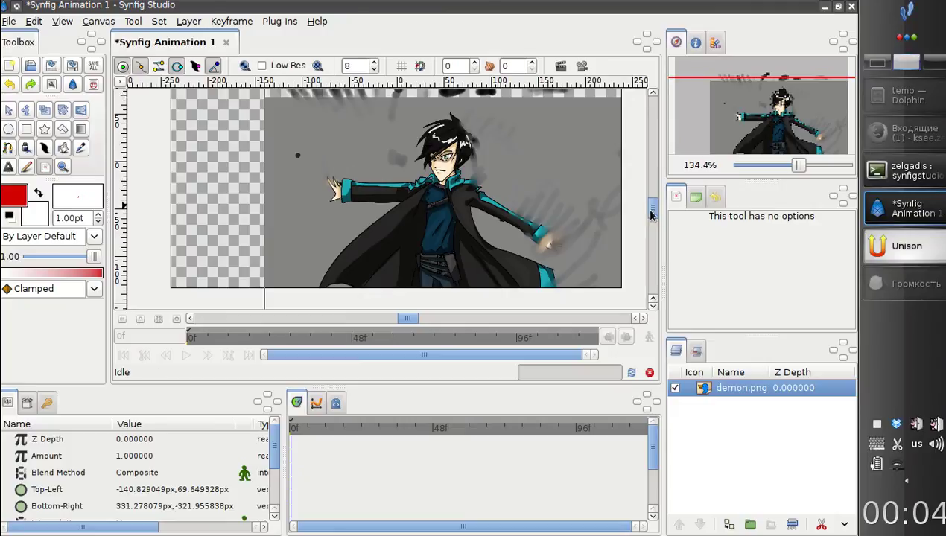
scroll(650, 210, "up", 2)
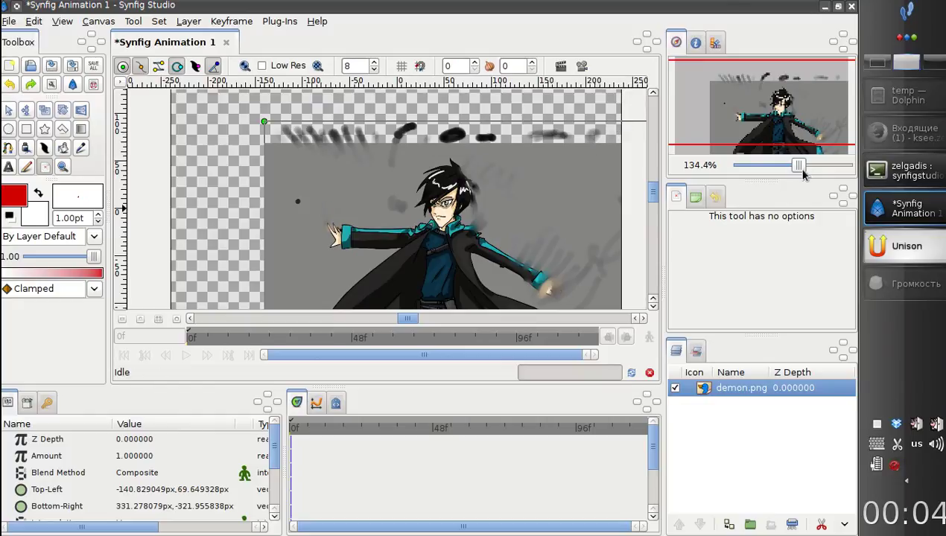
left_click_drag(803, 173, 789, 171)
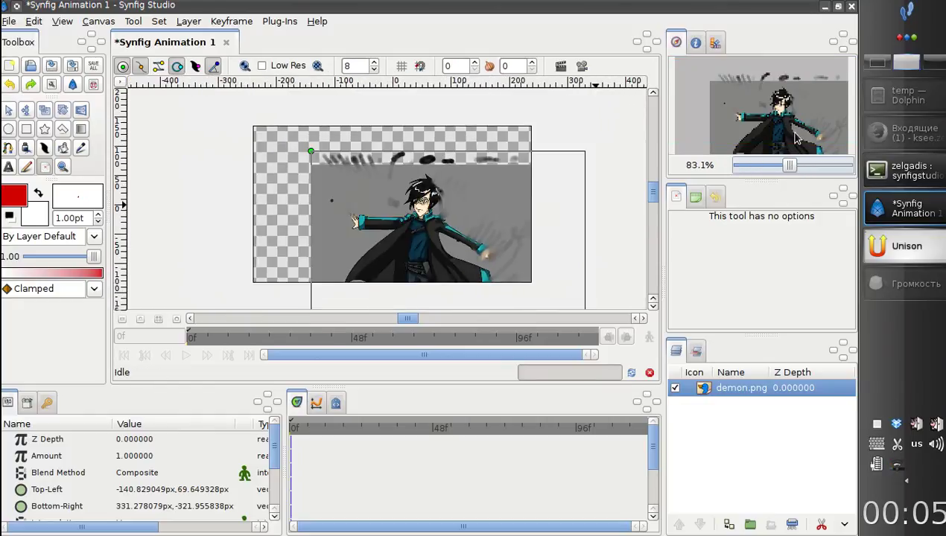